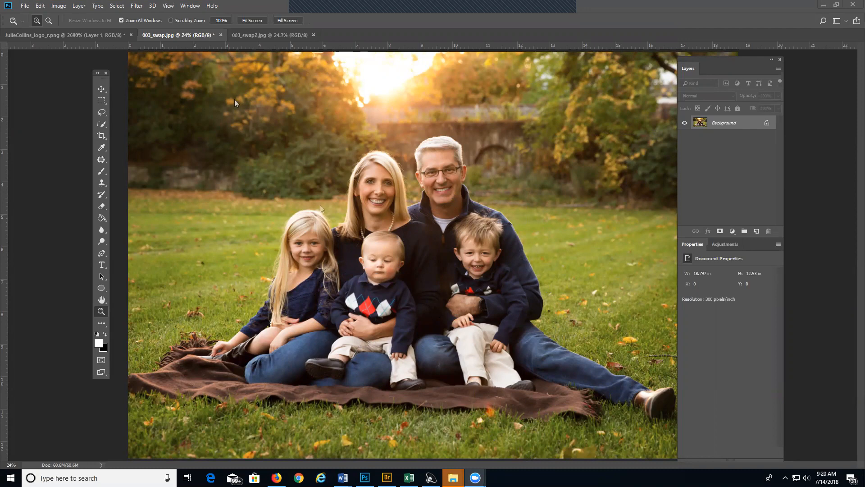
Lasso the baby's head with surrounding collar in 003_swap2.jpg, copy it and paste it into 003_swap.jpg
click(254, 36)
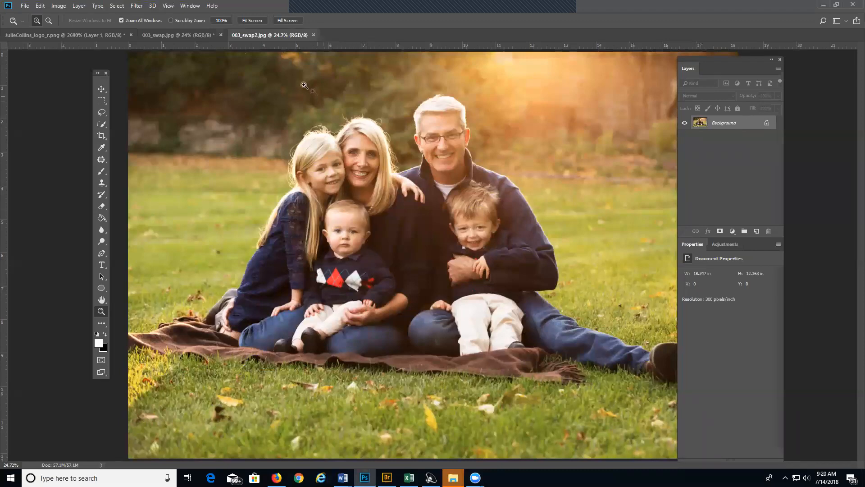
click(200, 37)
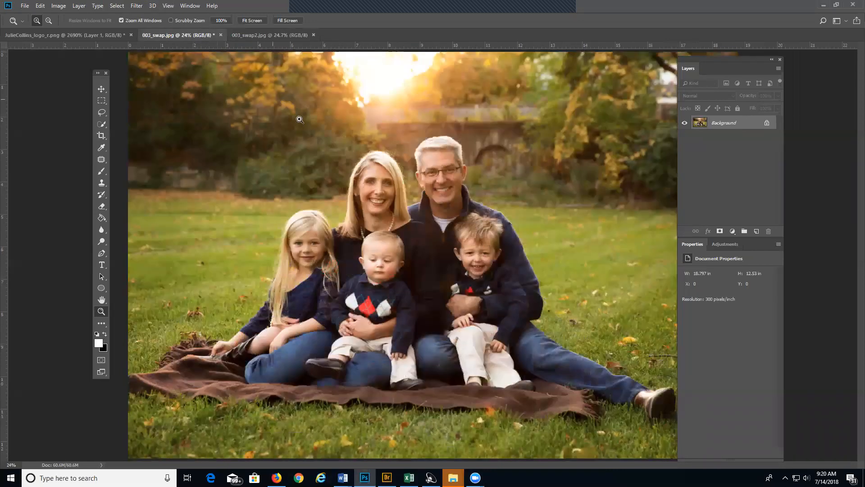
click(258, 36)
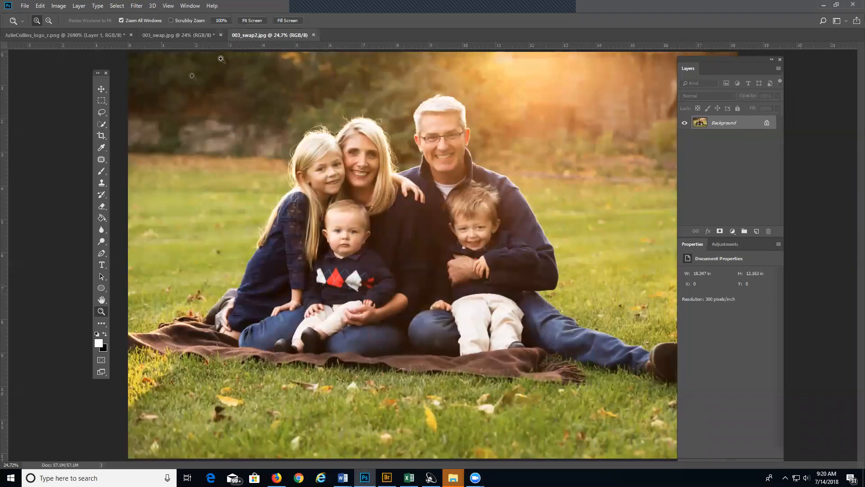
click(102, 114)
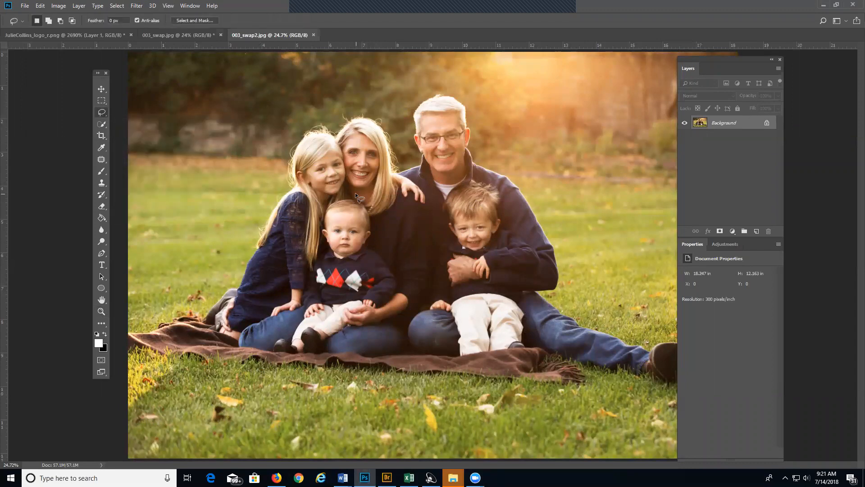
mouse_move(315, 221)
mouse_down()
mouse_move(326, 254)
mouse_move(362, 267)
mouse_move(380, 243)
mouse_move(353, 193)
mouse_up()
click(191, 35)
key(ctrl+v)
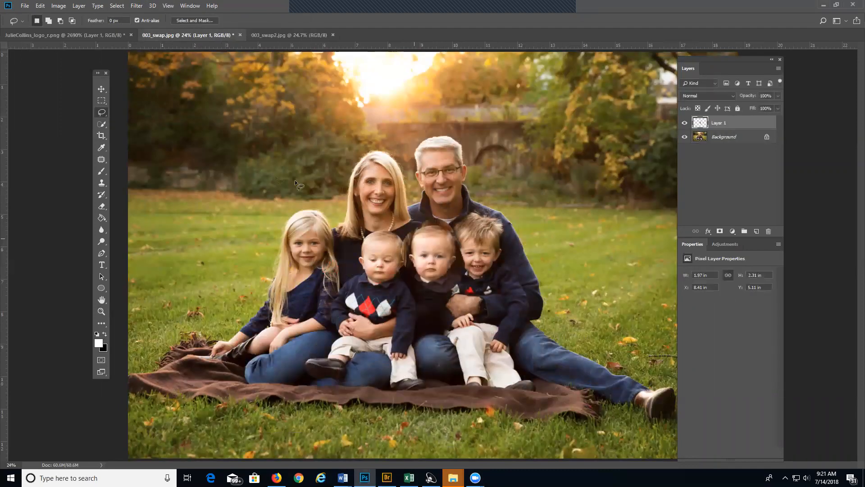
Move the pasted head over the face of the baby looking down and set its layer opacity to 50%
key(z)
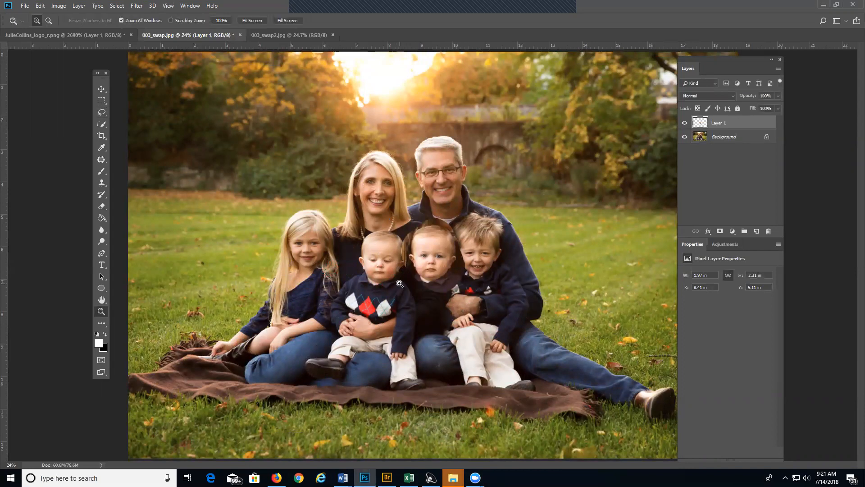
click(424, 308)
click(424, 308)
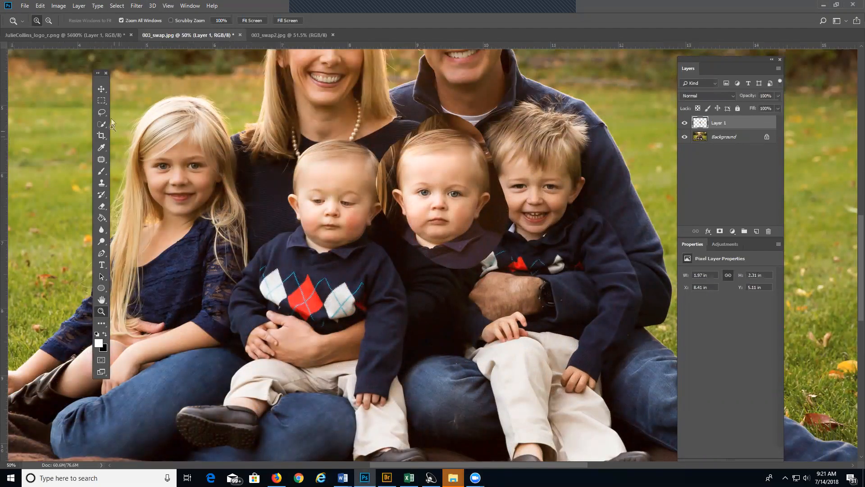
click(101, 89)
drag(487, 169, 379, 183)
double_click(771, 95)
text(50)
key(Return)
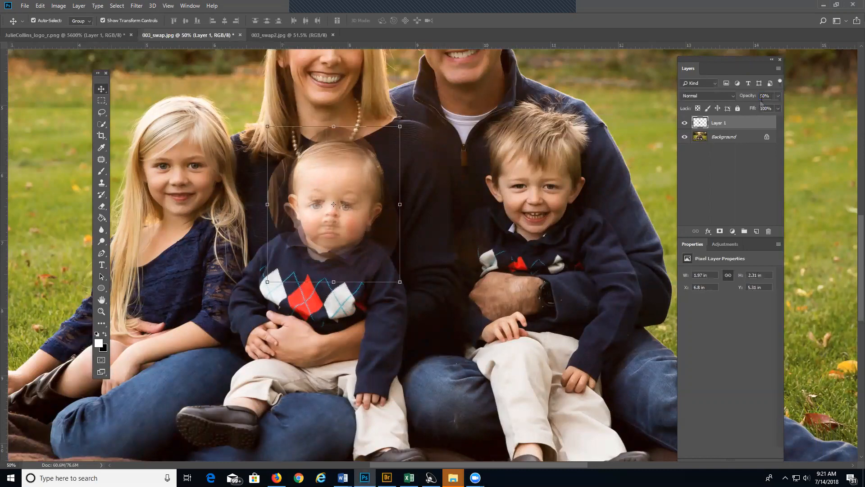
Free-transform the pasted head to about 97% scale and 3.9° rotation, aligning its features with the baby's head underneath
key(z)
click(343, 211)
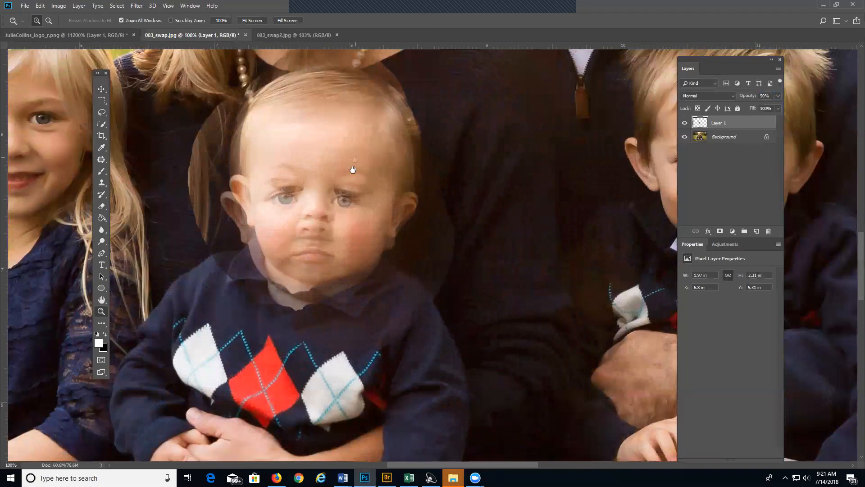
drag(353, 169, 341, 182)
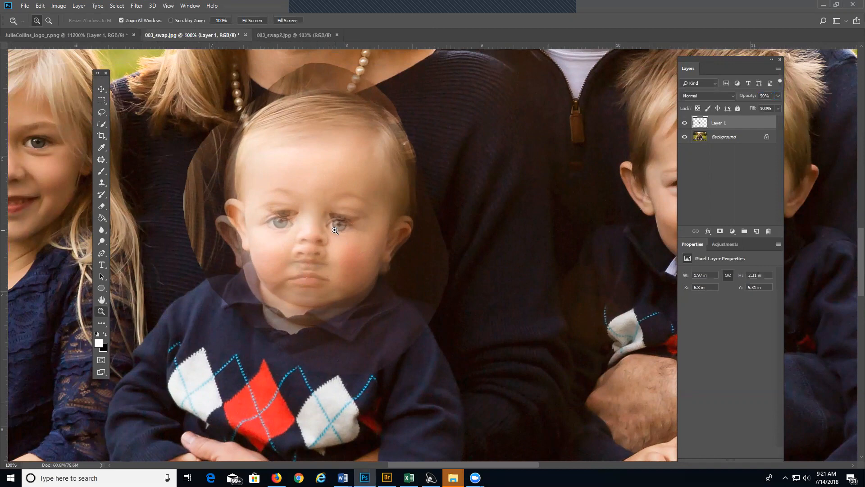
key(ctrl+t)
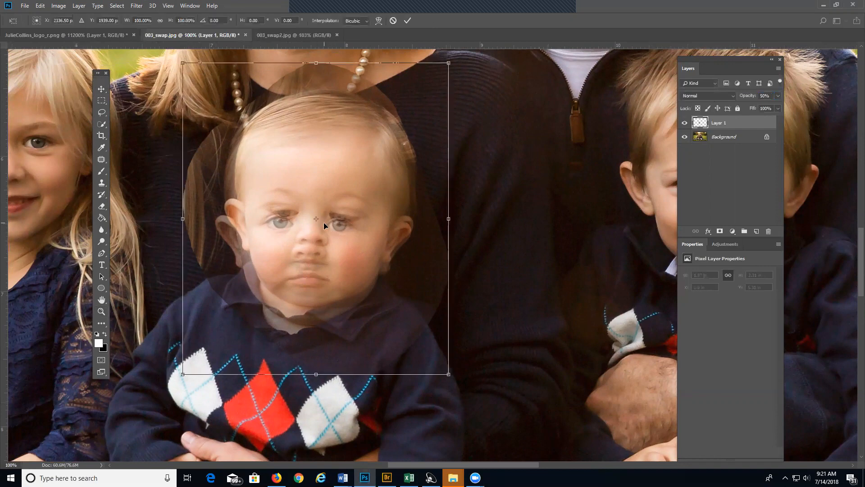
click(40, 6)
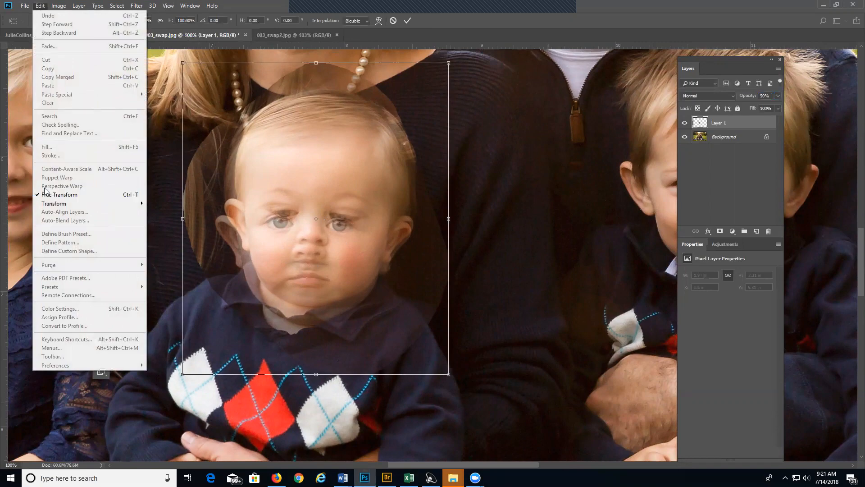
click(40, 6)
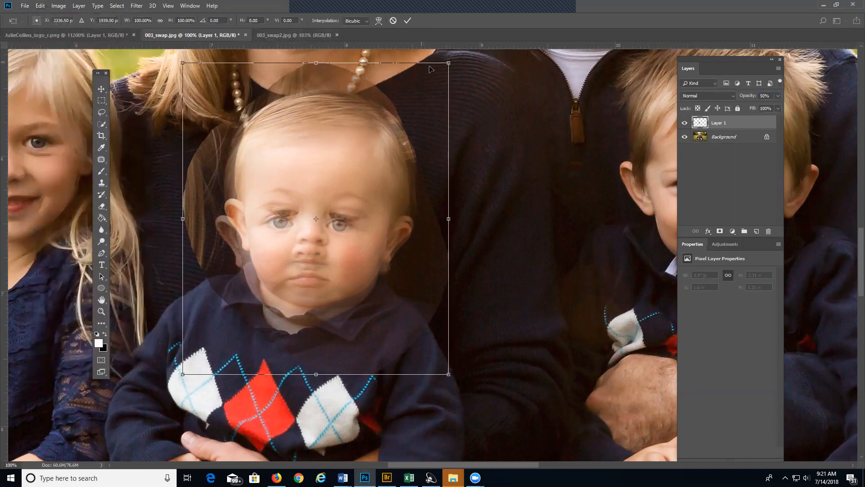
drag(448, 63, 454, 66)
drag(419, 99, 426, 82)
drag(452, 52, 451, 54)
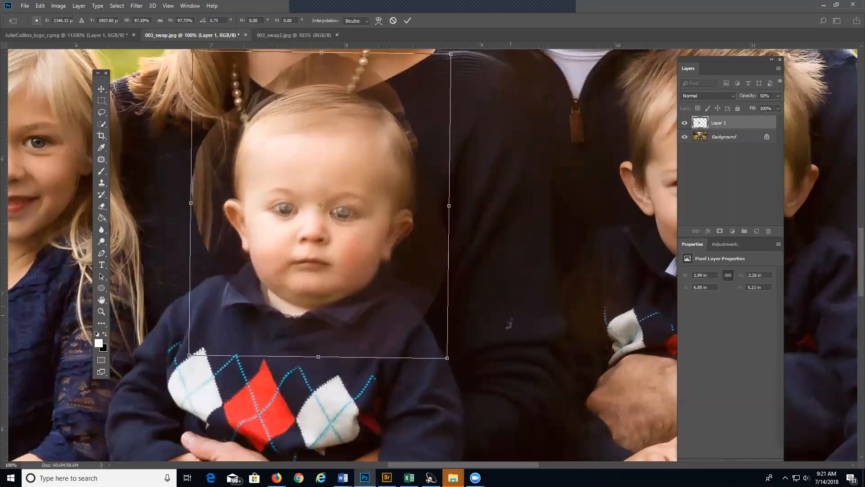
drag(462, 360, 451, 369)
drag(330, 250, 332, 252)
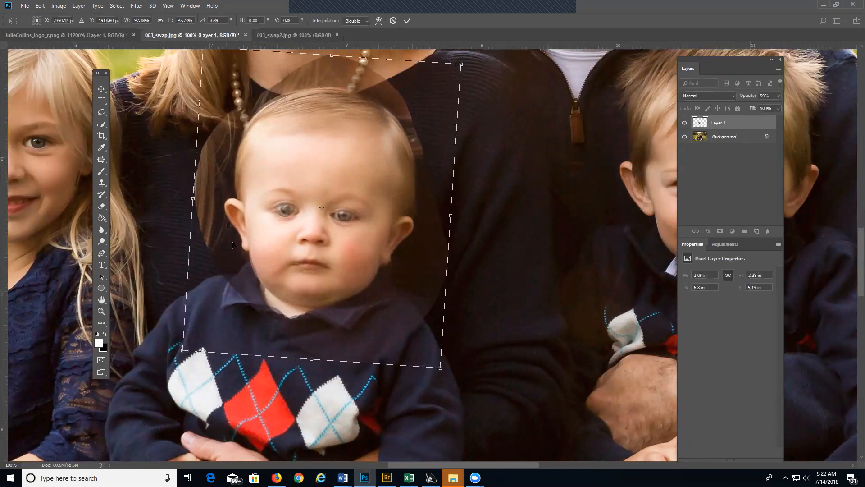
key(Return)
Erase the surplus background and clothing around the pasted head on Layer 1
key(z)
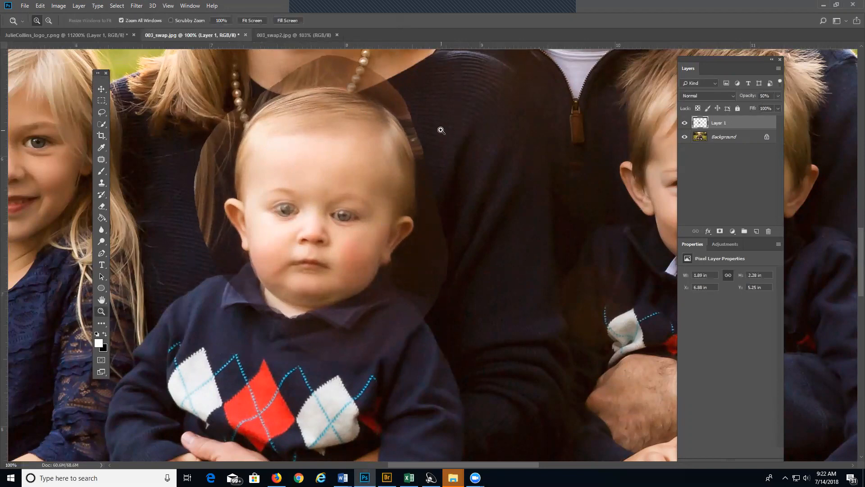
drag(244, 118, 265, 136)
key(e)
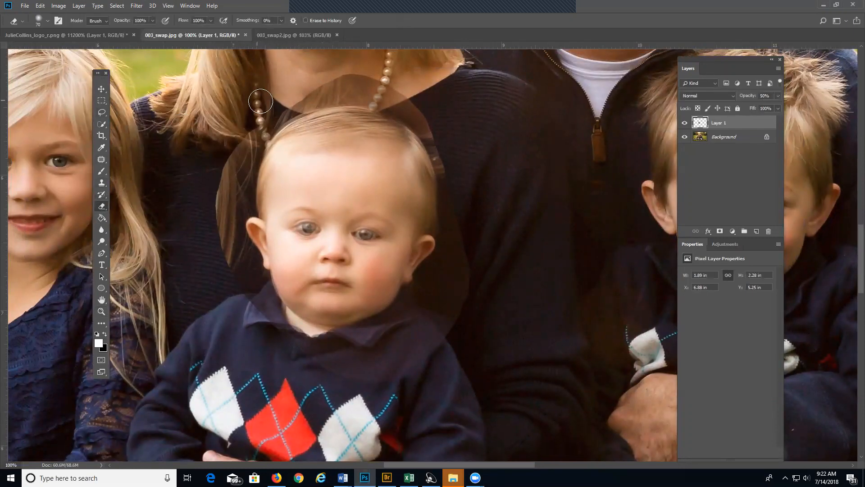
mouse_move(312, 89)
mouse_down()
mouse_move(374, 88)
mouse_move(401, 101)
mouse_move(447, 176)
mouse_move(463, 305)
mouse_move(435, 258)
mouse_move(404, 353)
mouse_move(386, 359)
mouse_move(417, 308)
mouse_move(367, 337)
mouse_move(386, 324)
mouse_move(376, 361)
mouse_move(301, 332)
mouse_move(245, 290)
mouse_move(222, 231)
mouse_move(222, 187)
mouse_move(277, 120)
mouse_move(337, 97)
mouse_move(404, 116)
mouse_move(446, 186)
mouse_move(406, 317)
mouse_move(352, 338)
mouse_move(255, 308)
mouse_move(252, 189)
mouse_move(248, 252)
mouse_move(259, 295)
mouse_move(260, 118)
mouse_up()
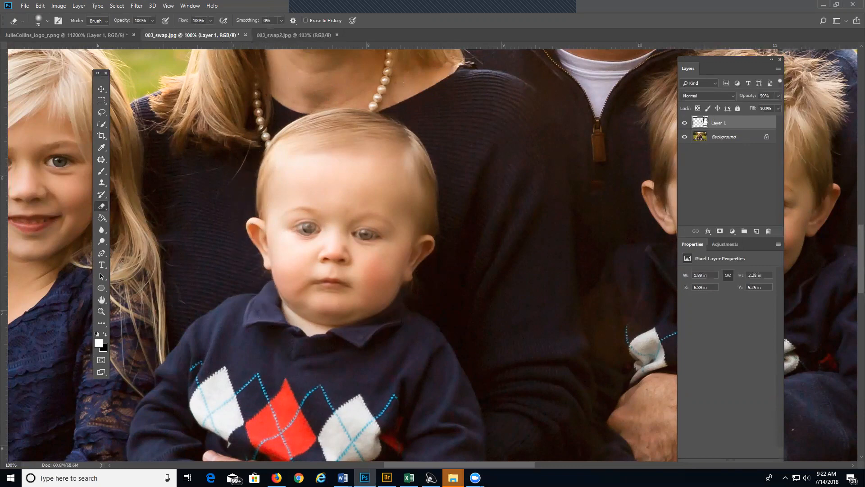
Set Layer 1's opacity to 100% and toggle its visibility to compare the new head with the original
text(100)
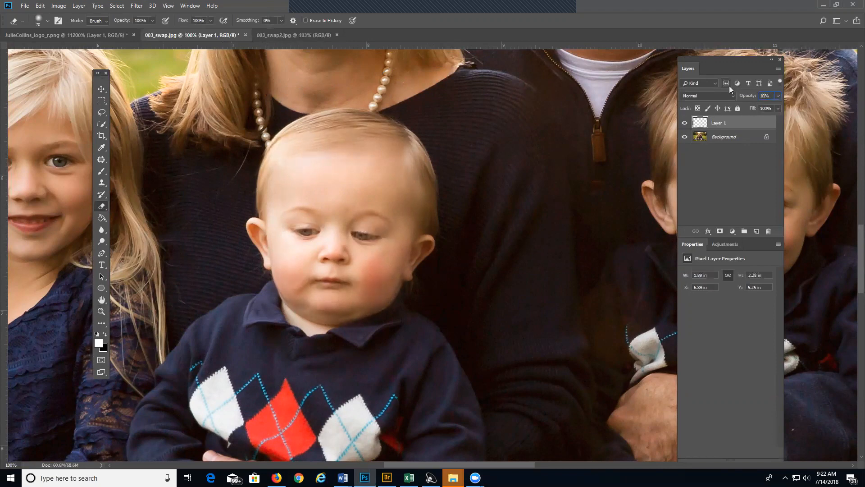
key(Return)
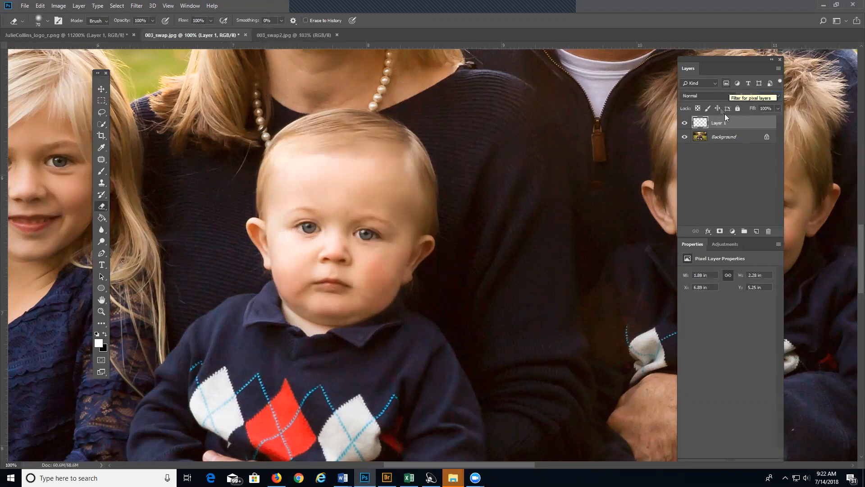
click(684, 123)
click(683, 124)
click(683, 124)
click(683, 124)
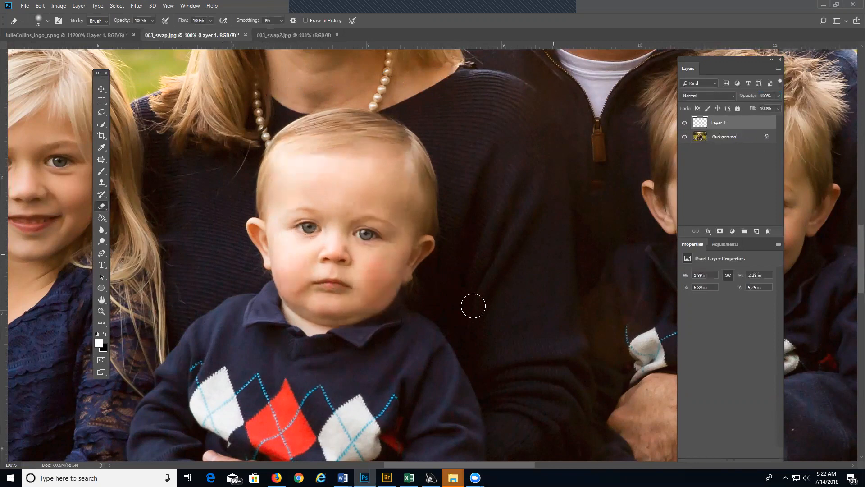
click(684, 123)
click(684, 122)
Nudge the pasted head up slightly and check its alignment by toggling Layer 1's visibility
click(101, 90)
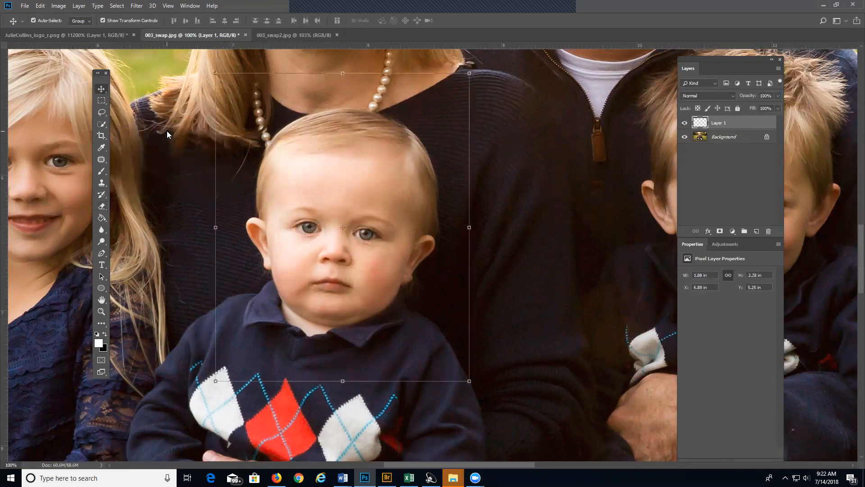
key(Up)
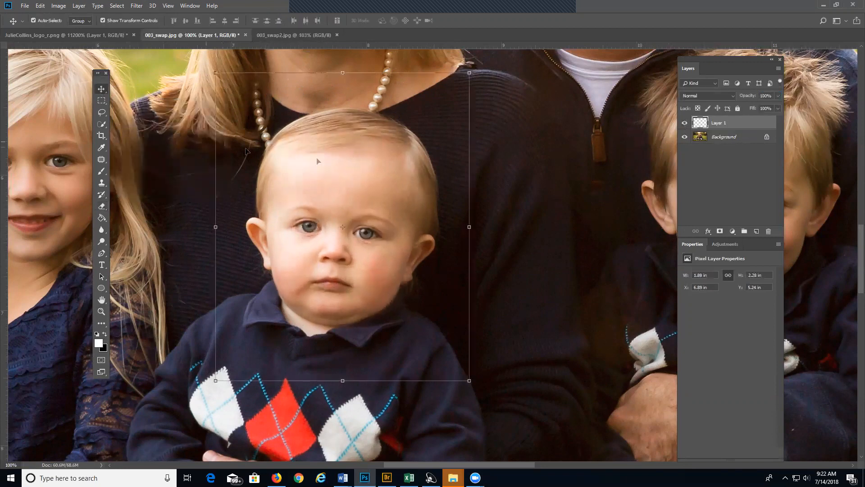
click(685, 124)
click(684, 124)
click(685, 125)
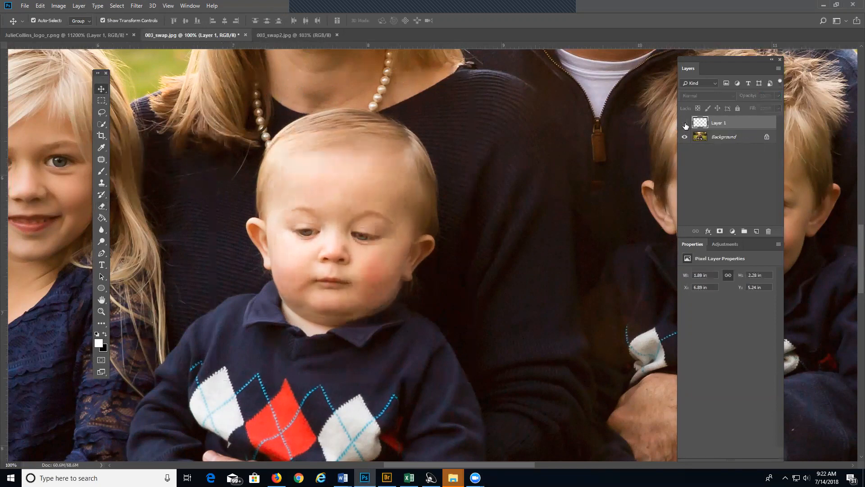
click(685, 125)
Reduce the eraser size to 40 and erase the leftover edge beside the baby's head, checking against the original
key(e)
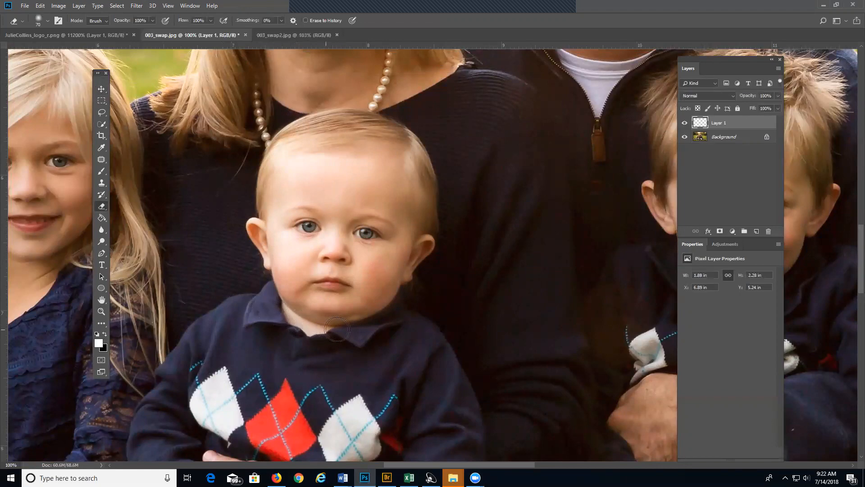
key(bracketleft)
key(bracketleft)
key(bracketleft)
click(684, 123)
click(685, 123)
click(685, 123)
click(684, 123)
mouse_move(213, 186)
mouse_down()
mouse_move(262, 141)
mouse_move(235, 160)
mouse_move(249, 139)
mouse_up()
click(684, 124)
click(684, 123)
Compare the whole family photo with and without the swapped head by toggling Layer 1's visibility
key(ctrl+0)
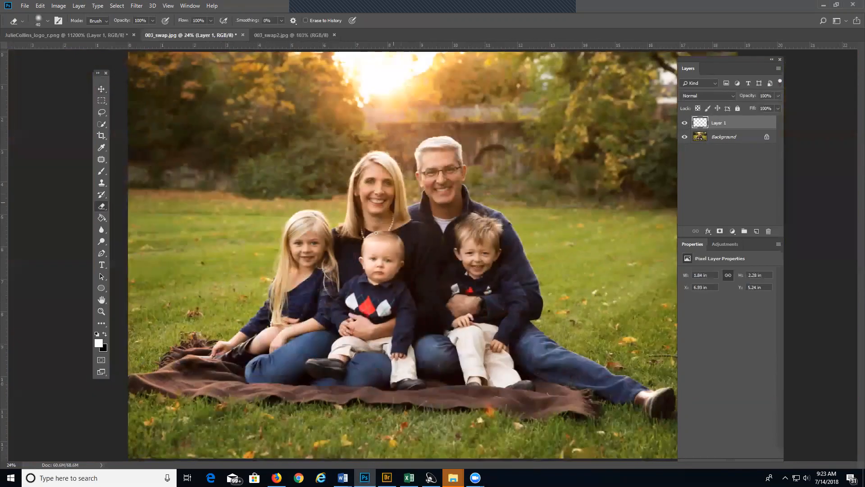
click(685, 123)
click(685, 124)
click(684, 123)
click(685, 123)
click(684, 123)
click(685, 123)
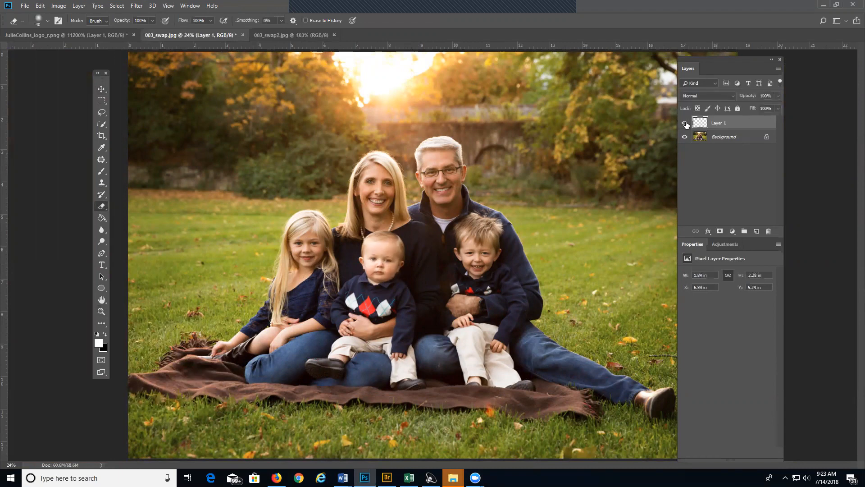
Flatten Layer 1 and the Background into a single layer
click(724, 138)
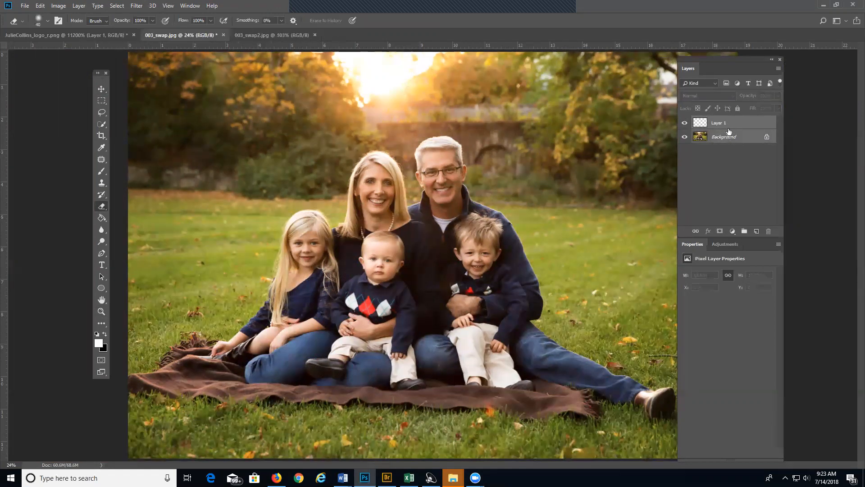
click(78, 6)
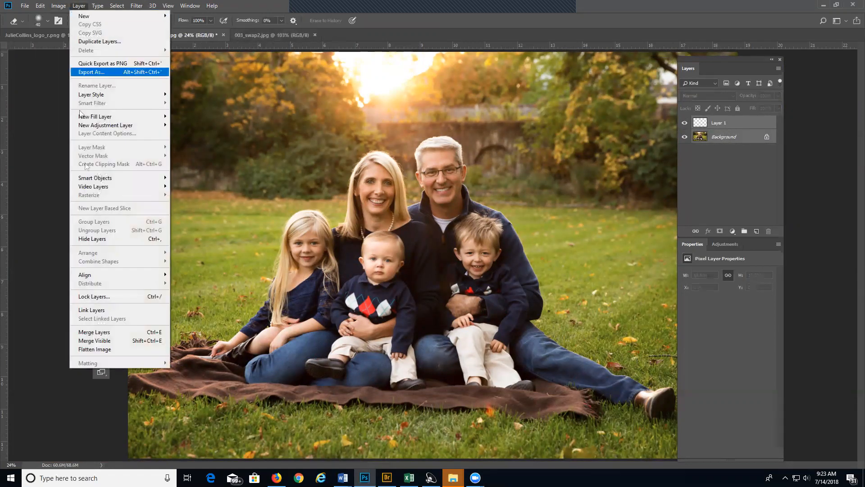
click(97, 350)
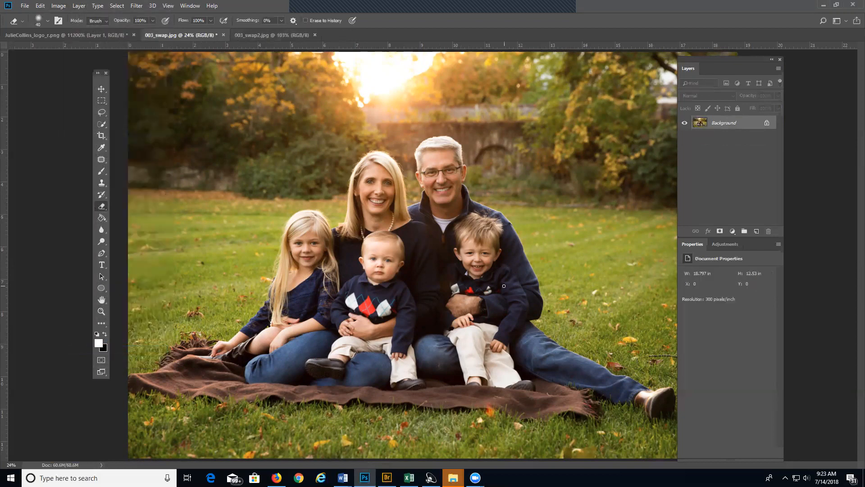